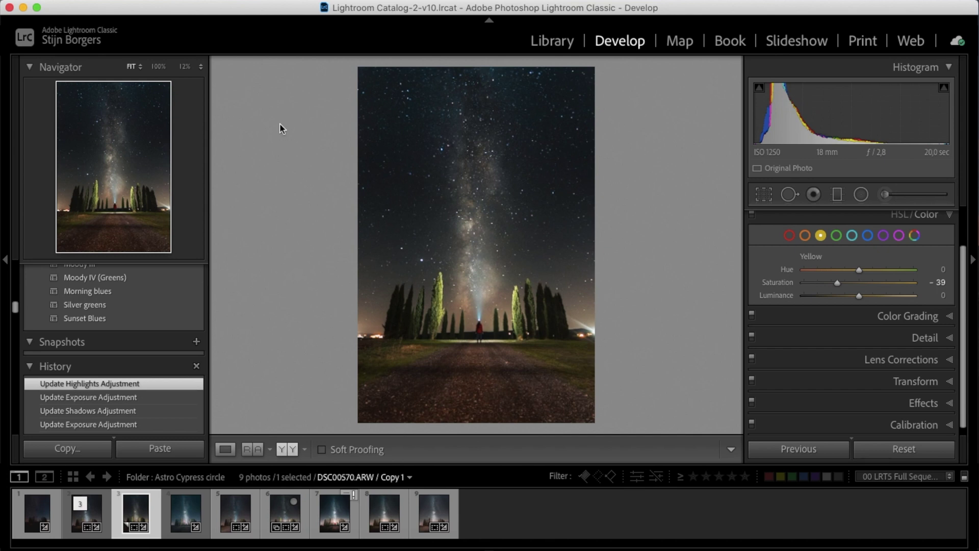
- Bring up the context menu for the edited Milky Way photo in Lightroom
right_click(255, 2)
- Send the photo to Photoshop 2021 via Edit In, then add an empty Layer 1 above Background
mouse_move(266, 64)
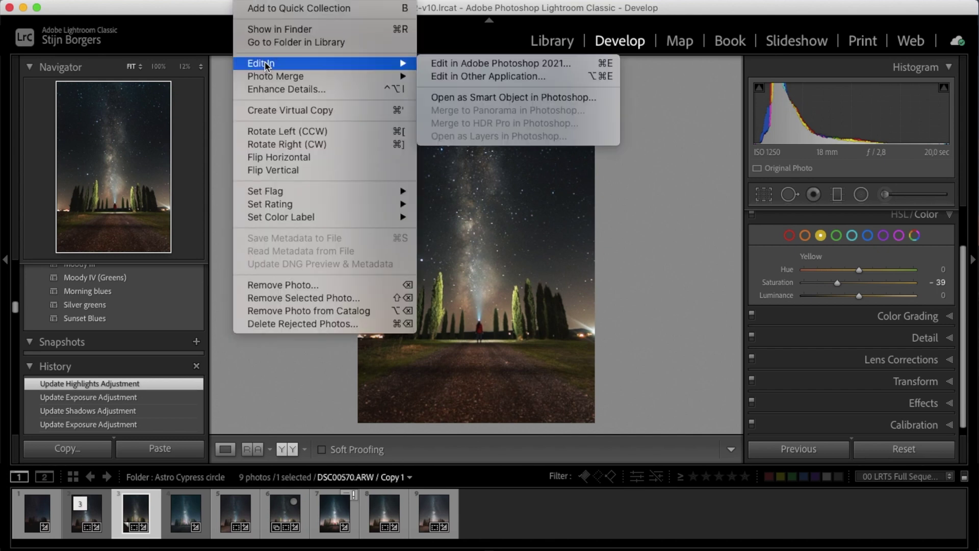
left_click(545, 66)
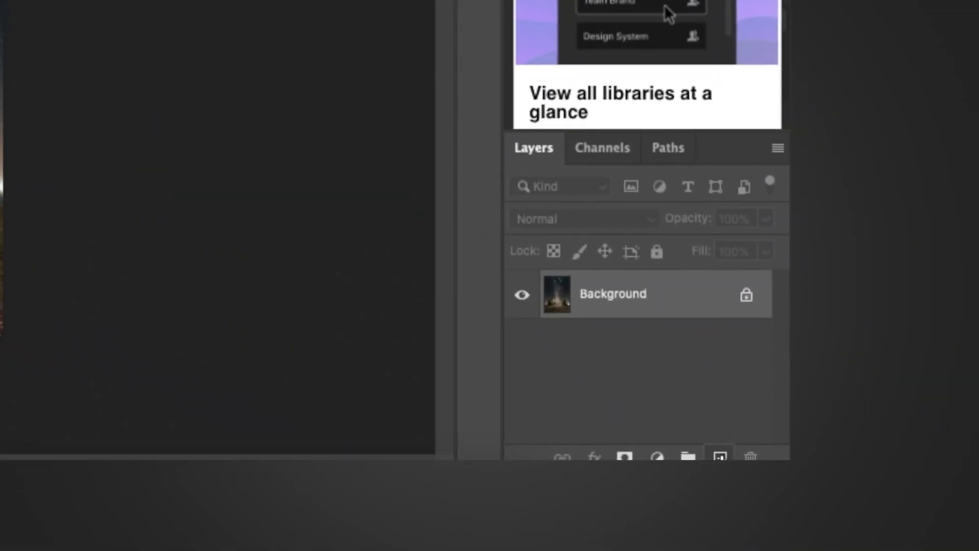
left_click(808, 494)
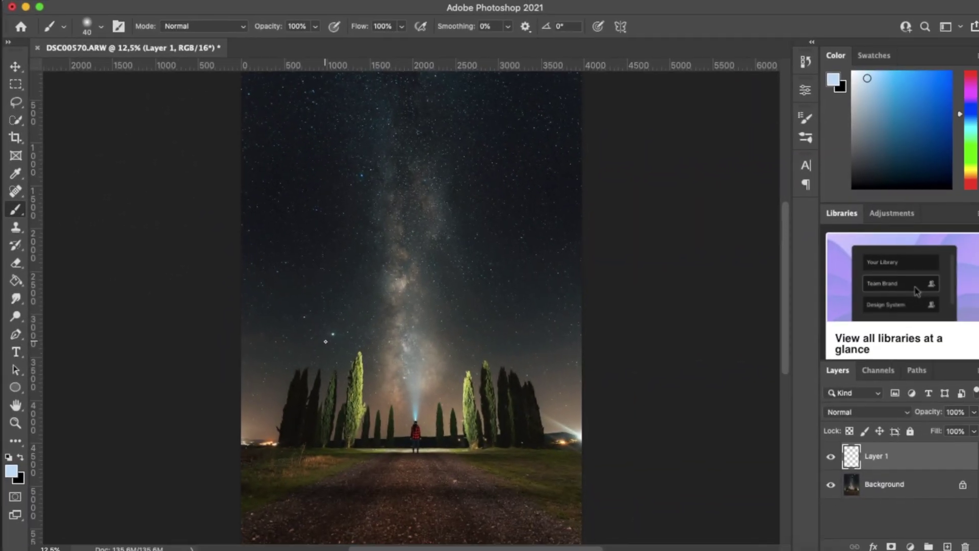
- Zoom into the Milky Way stars and set the soft round brush size to 25 px
key("super+plus")
key("super+plus")
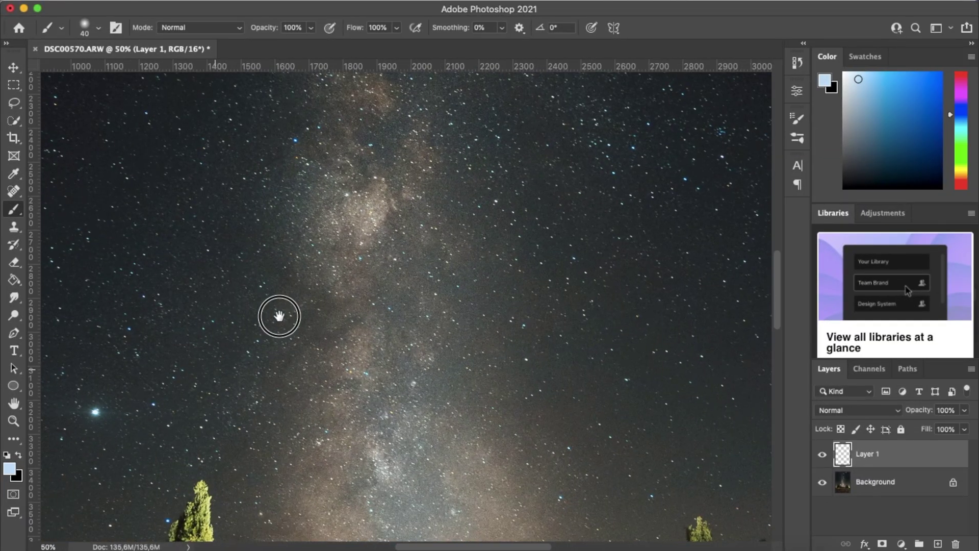
scroll(306, 316, "left", 5)
key("super+plus")
scroll(336, 268, "left", 5)
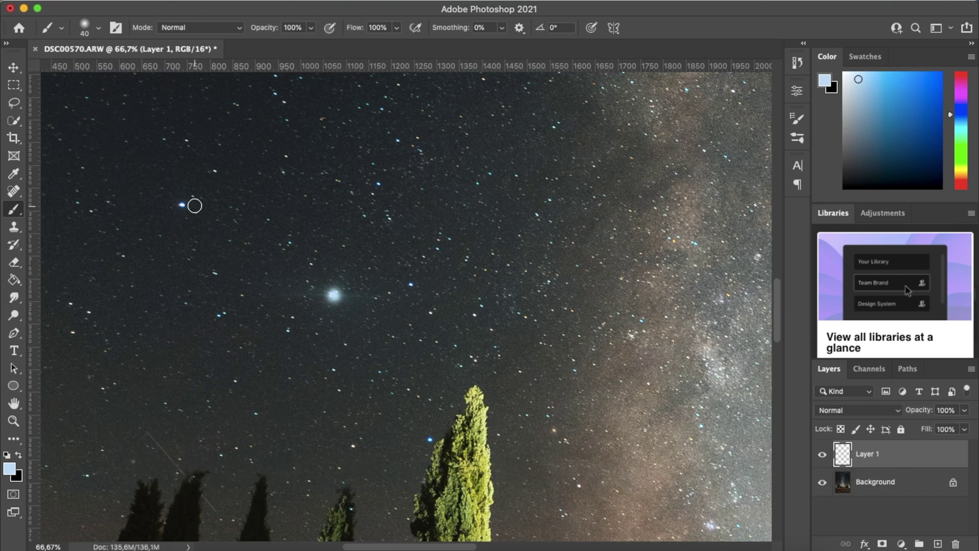
left_click_drag(517, 308, 341, 274)
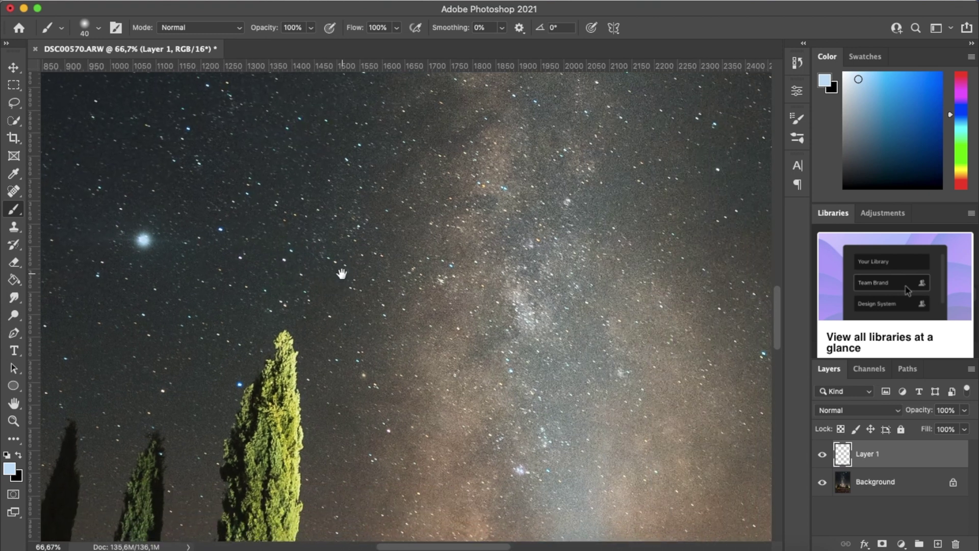
left_click_drag(409, 244, 619, 292)
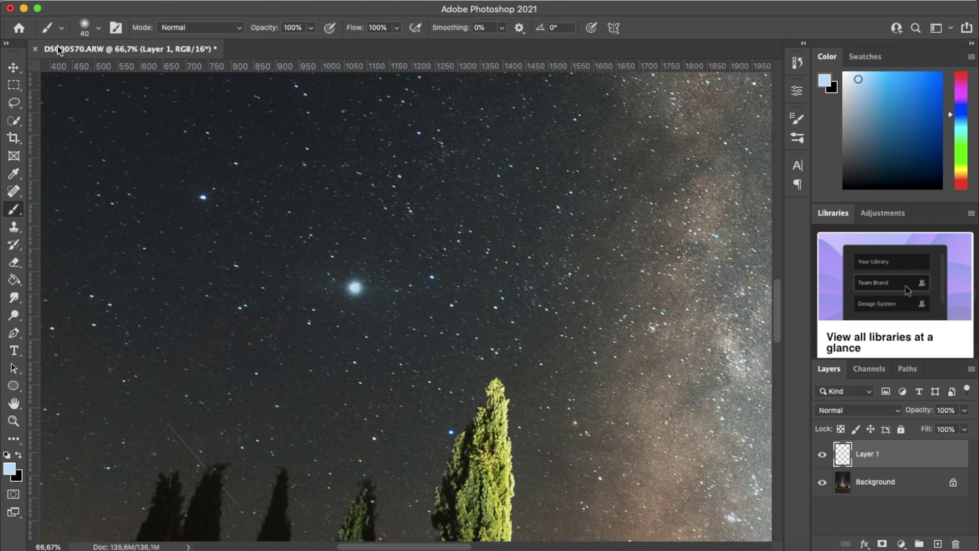
left_click(84, 28)
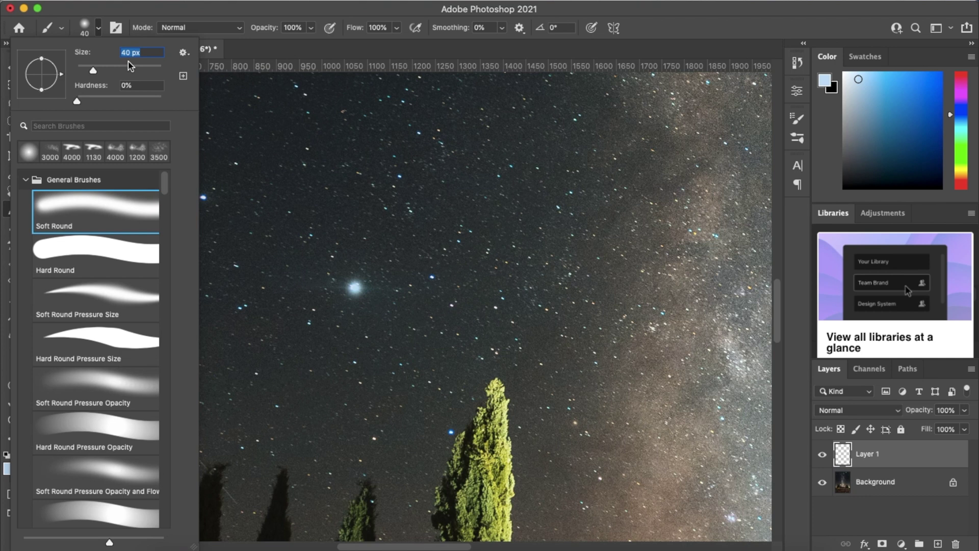
type("30")
key("BackSpace")
key("BackSpace")
type("25")
key("Return")
- Zoom back out to the whole photo and hide Layer 1
scroll(218, 254, "right", 10)
scroll(219, 253, "down", 3)
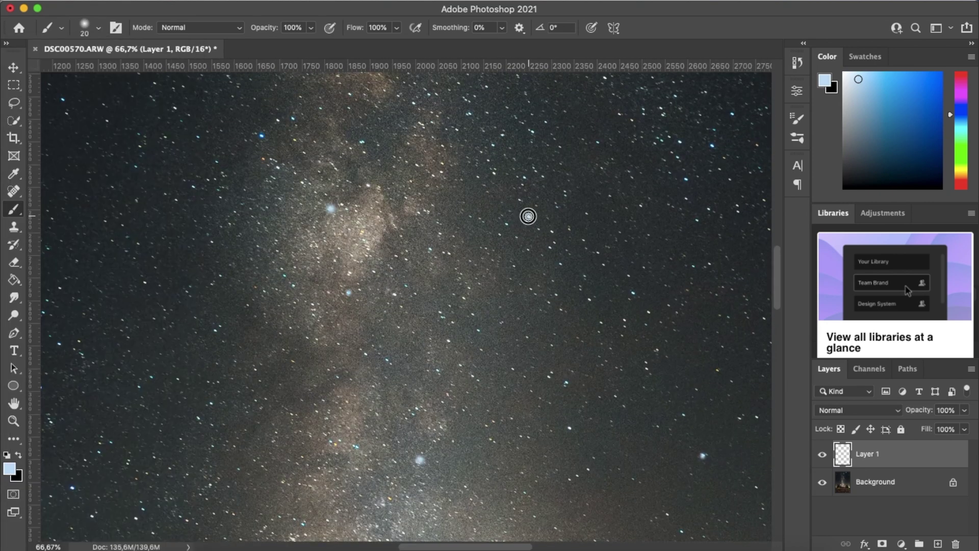
scroll(543, 393, "down", 5)
left_click_drag(433, 328, 441, 245)
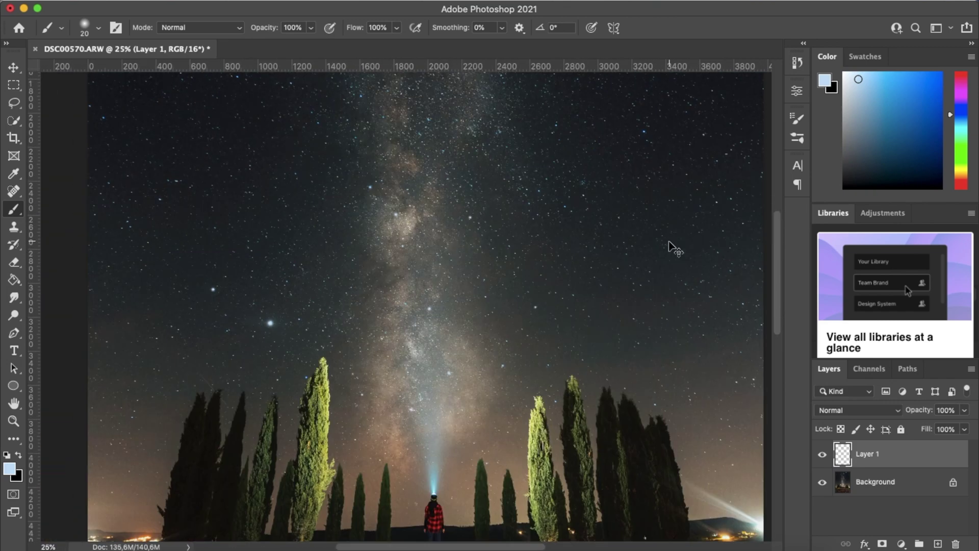
key("super+minus")
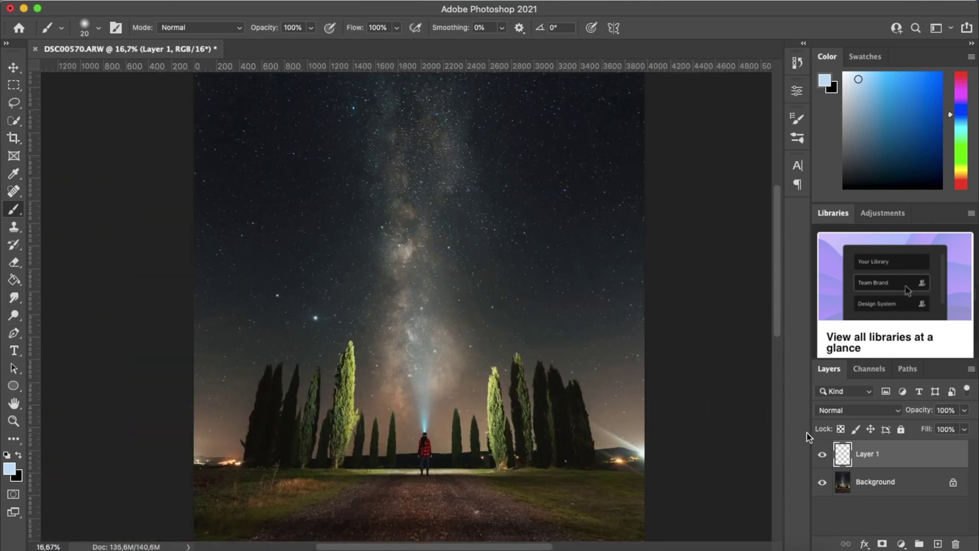
left_click(820, 456)
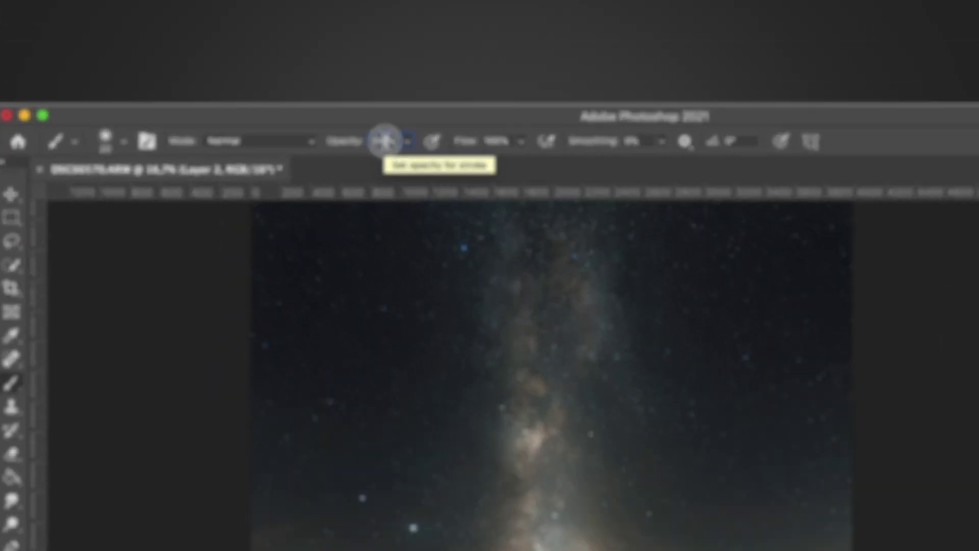
- Set the brush opacity to 30% and enlarge the brush size
left_click(293, 27)
type("30")
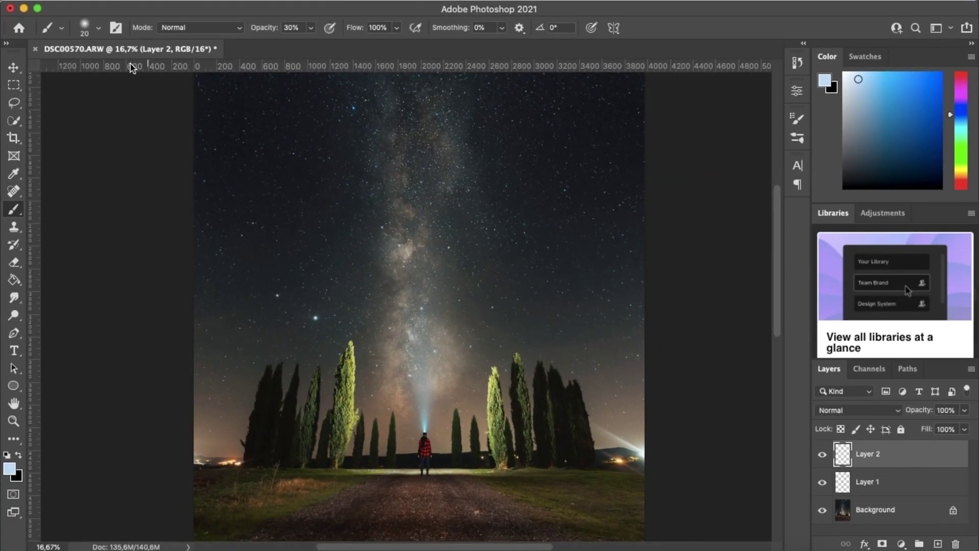
left_click(98, 29)
left_click_drag(116, 70, 119, 69)
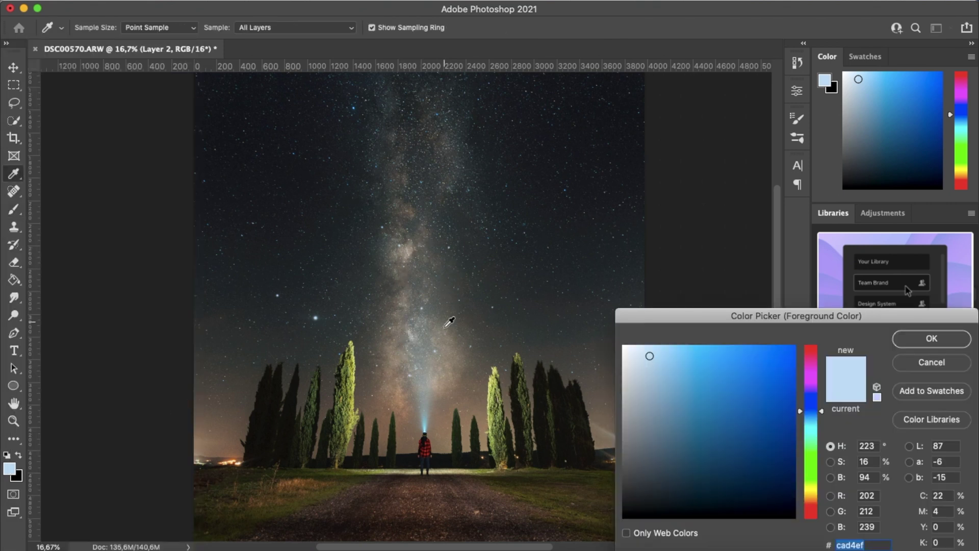
- Sample the galaxy's colour and shift it to a peach-orange #efbb7f foreground colour
left_click(397, 255)
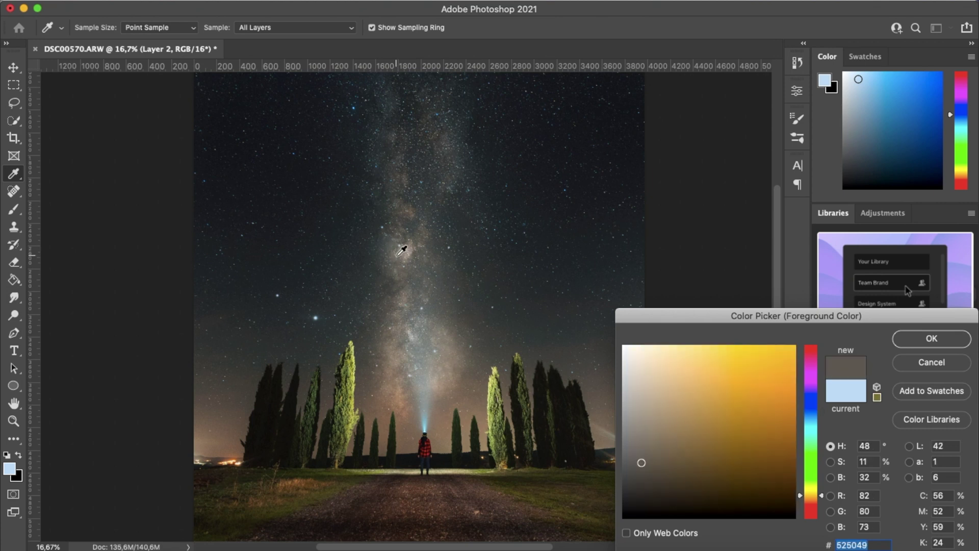
mouse_move(696, 413)
left_mouse_down()
mouse_move(725, 404)
mouse_move(697, 345)
mouse_move(773, 346)
mouse_move(693, 336)
mouse_move(703, 355)
left_mouse_up()
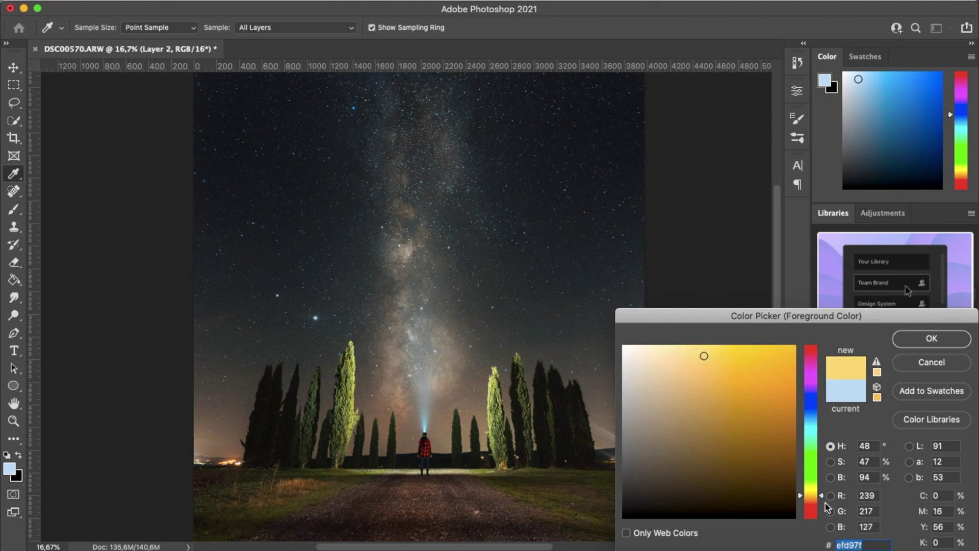
left_click_drag(822, 499, 820, 504)
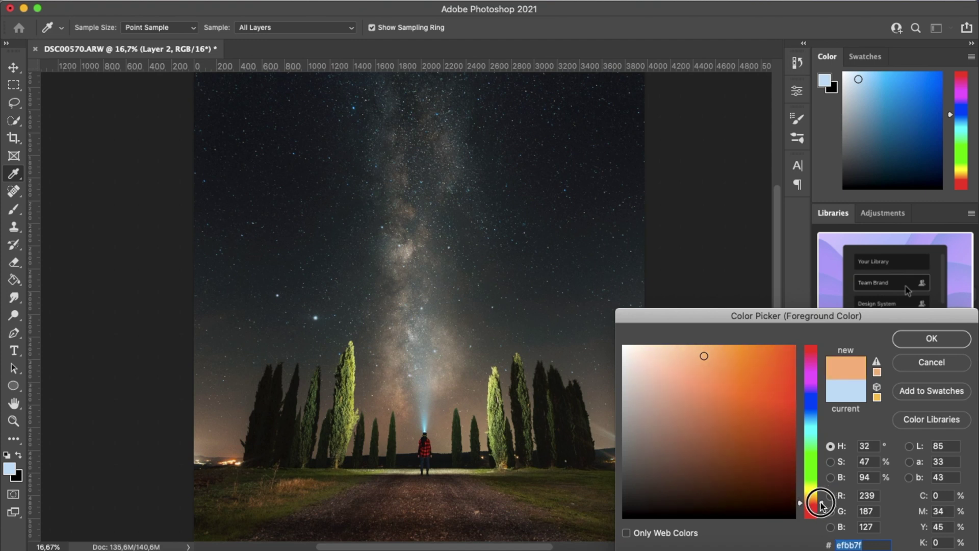
left_click(901, 339)
key("b")
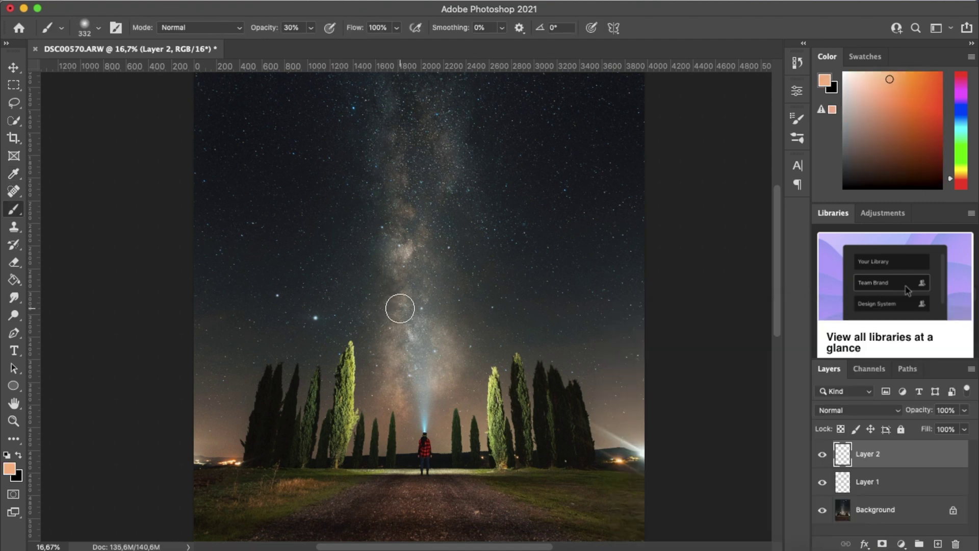
- Paint soft orange dabs up the Milky Way on Layer 2, from headlamp beam to top
mouse_move(401, 378)
left_mouse_down()
mouse_move(393, 357)
mouse_move(409, 344)
left_mouse_up()
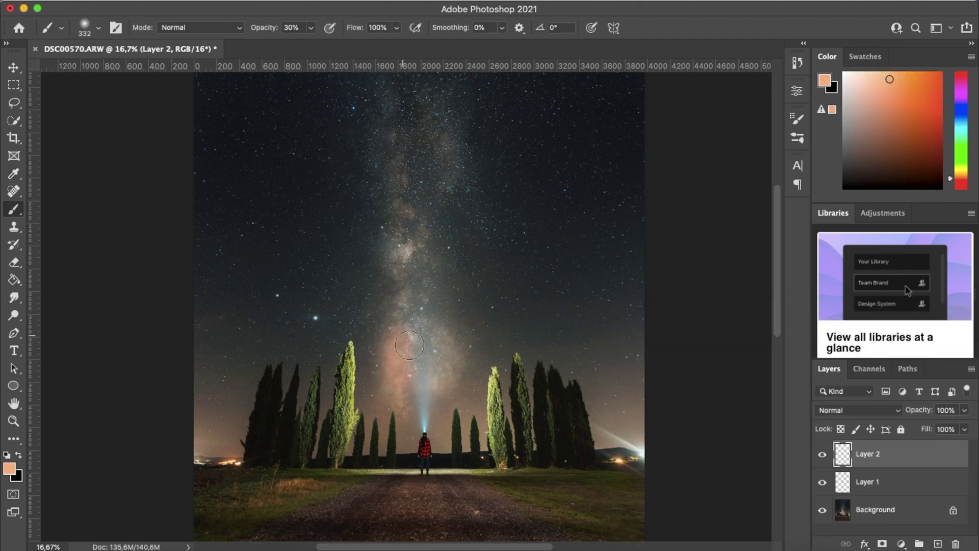
left_click(450, 337)
left_click(406, 255)
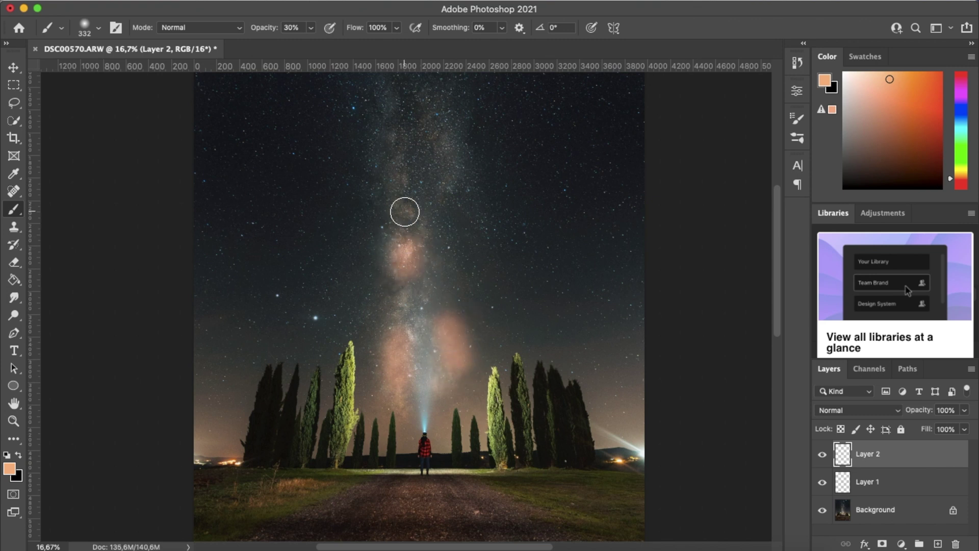
left_click(396, 167)
left_click(441, 136)
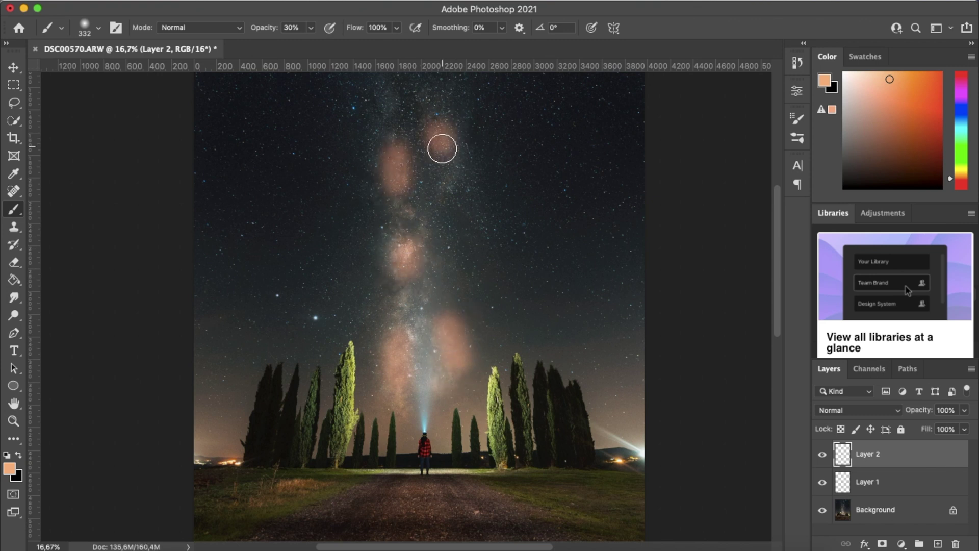
- Lower Layer 2's fill to about 13% so the orange glow is subtle
left_click(965, 429)
left_click_drag(967, 445, 937, 447)
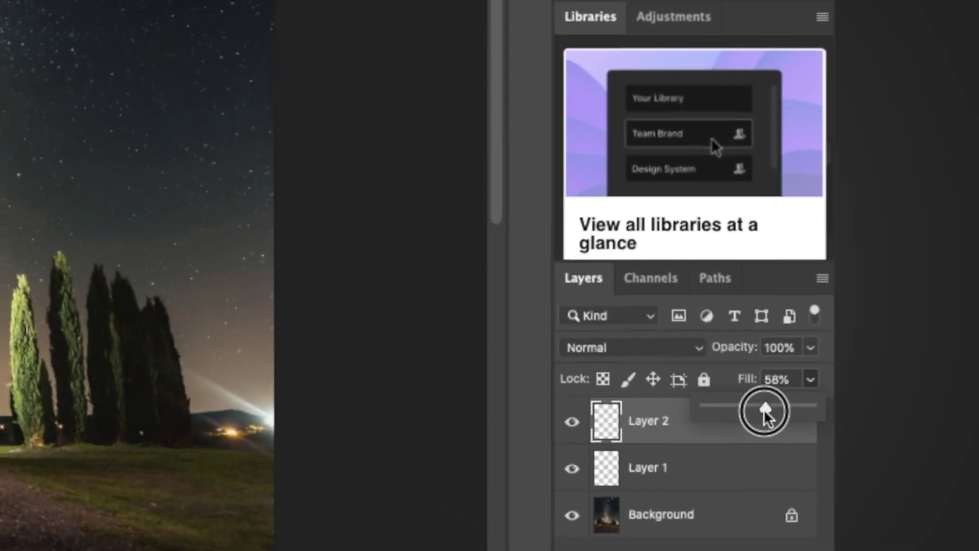
left_click_drag(764, 408, 719, 416)
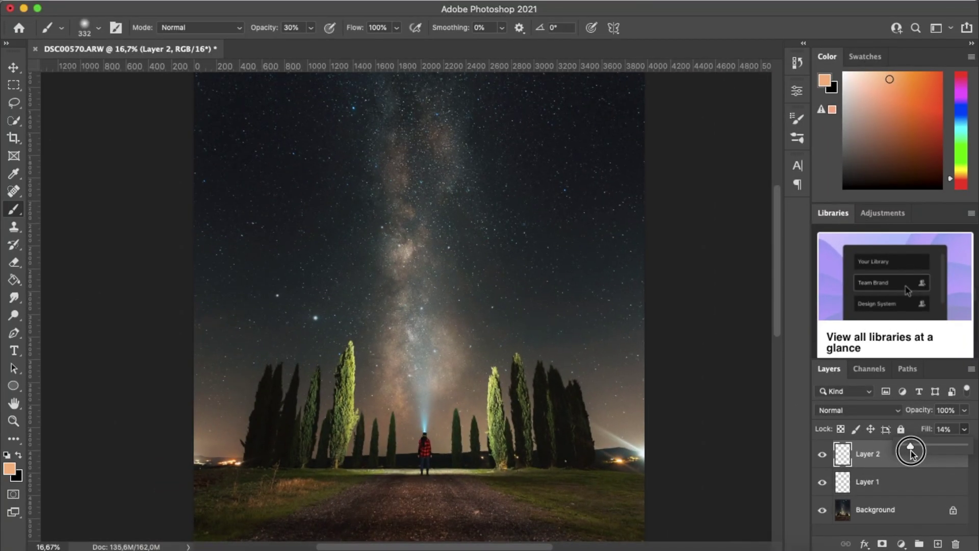
left_click_drag(911, 451, 908, 452)
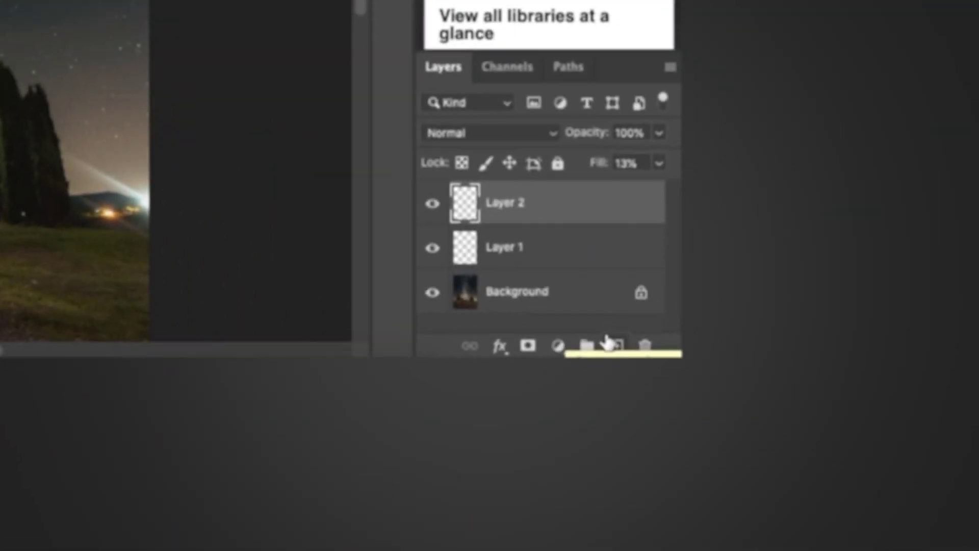
- Add Layer 3 and choose a light-blue #94b0f0 painting colour
left_click(935, 543)
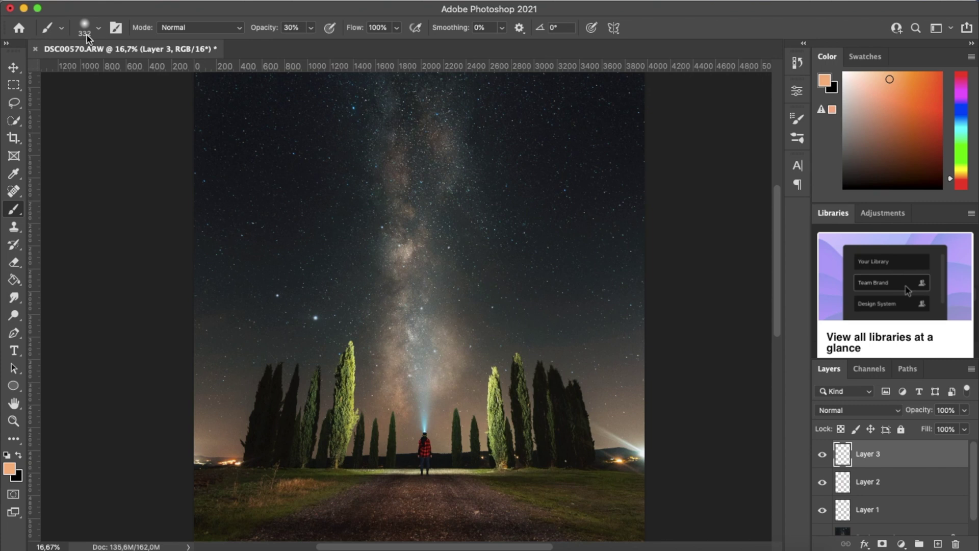
left_click(10, 468)
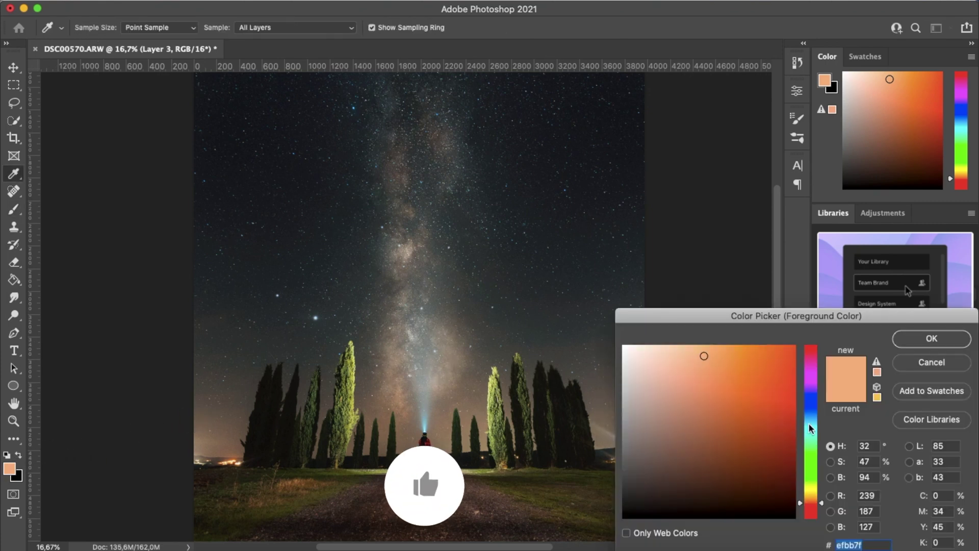
left_click_drag(810, 425, 810, 412)
mouse_move(692, 357)
left_mouse_down()
mouse_move(684, 349)
mouse_move(691, 356)
left_mouse_up()
key("Return")
key("b")
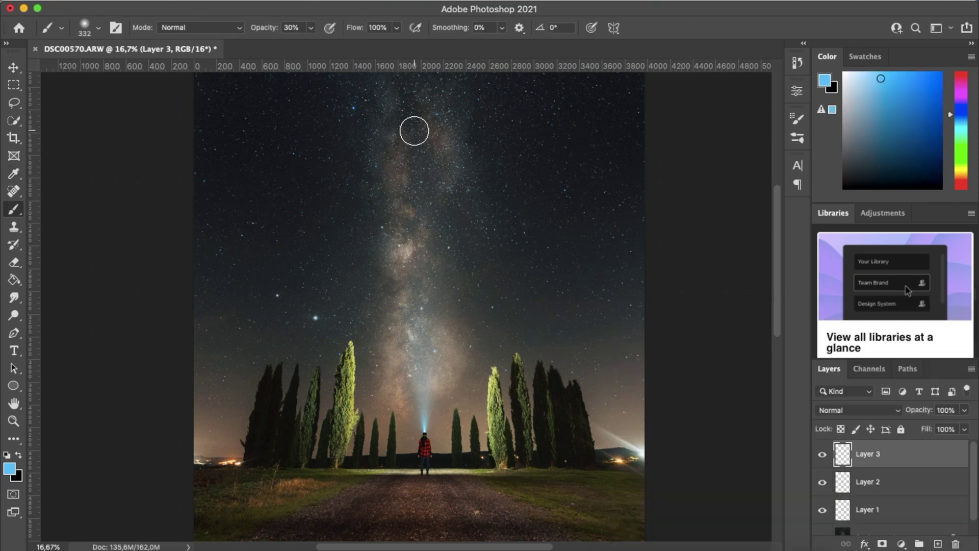
- Dab soft light-blue glow at four points down the Milky Way
left_click(412, 134)
left_click(428, 191)
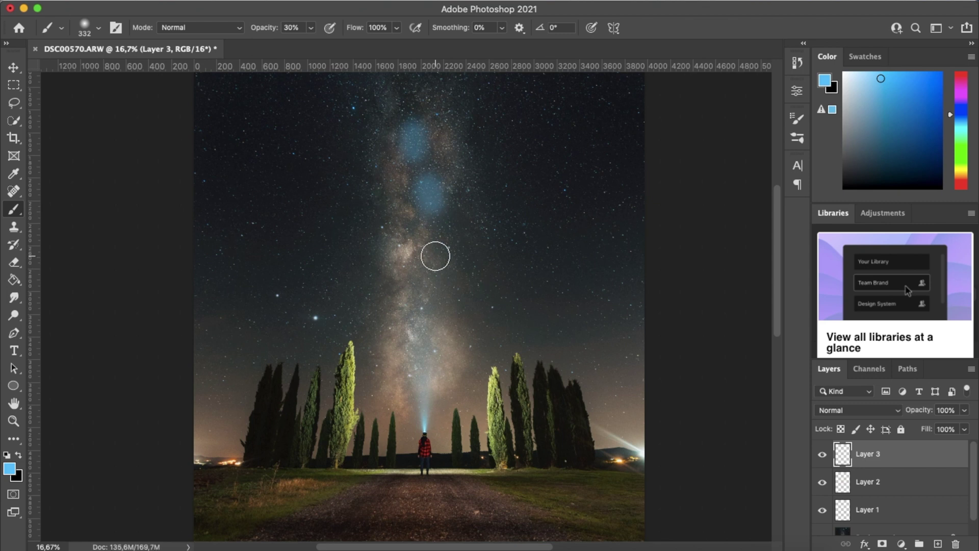
left_click(424, 284)
left_click(419, 333)
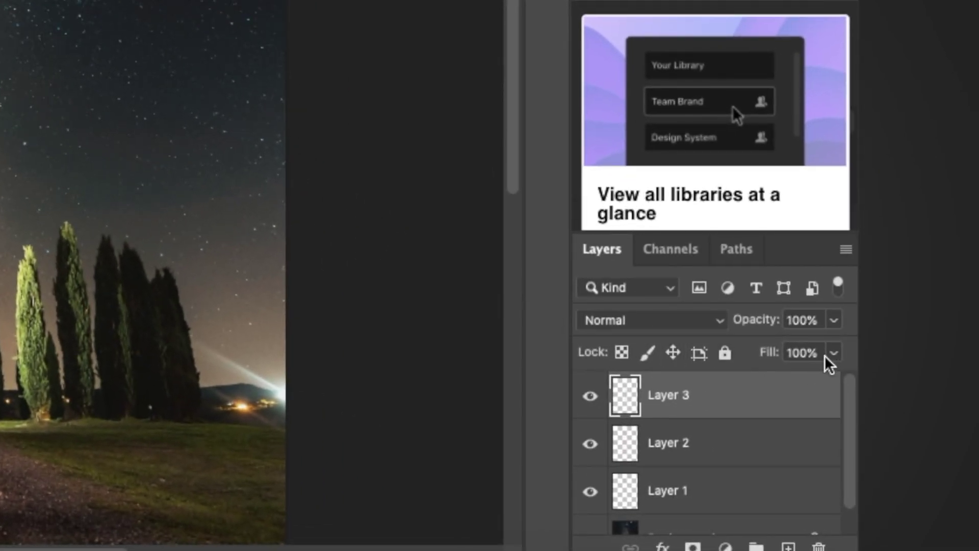
- Drop Layer 3's fill from 100% to 27% in the Layers panel
left_click(832, 354)
left_click(755, 388)
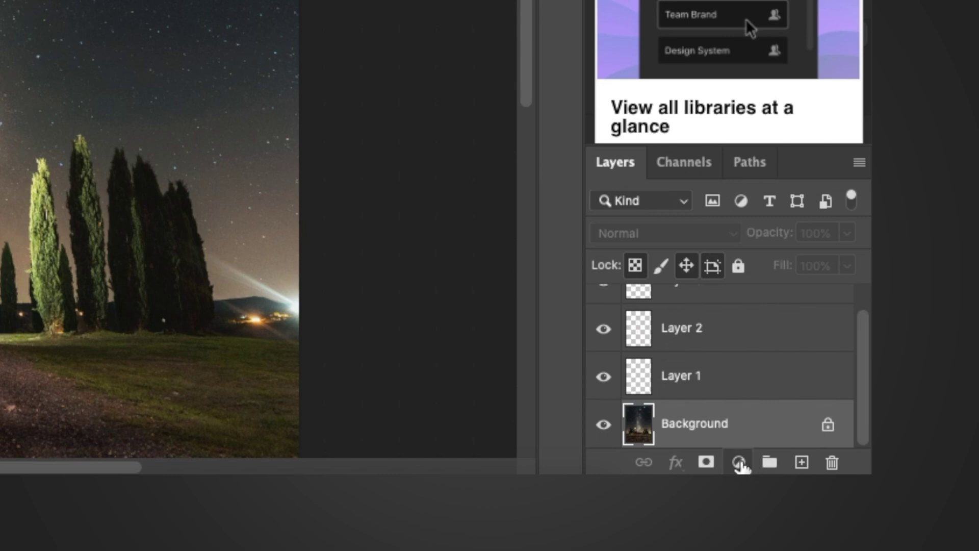
- Add a Brightness/Contrast adjustment layer and raise Brightness to 20
left_click(739, 462)
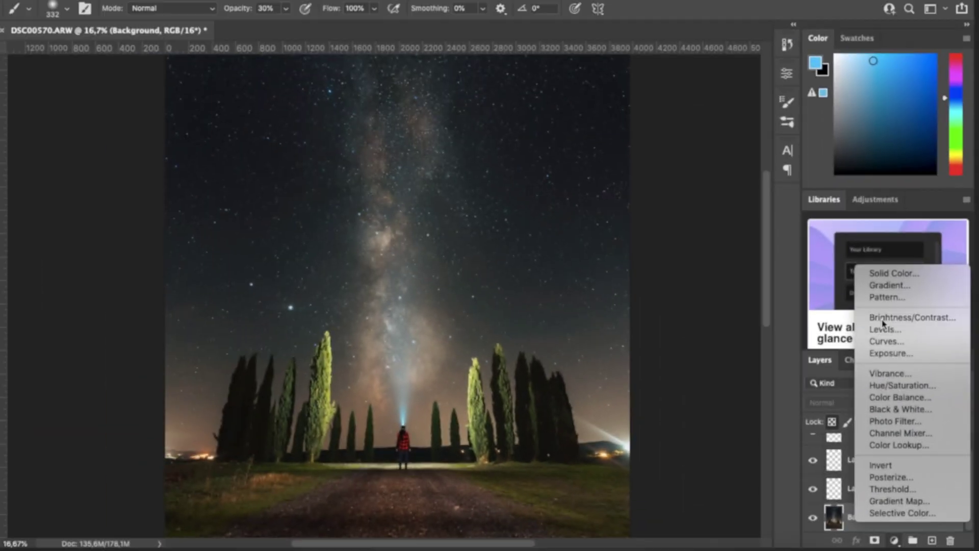
left_click(882, 320)
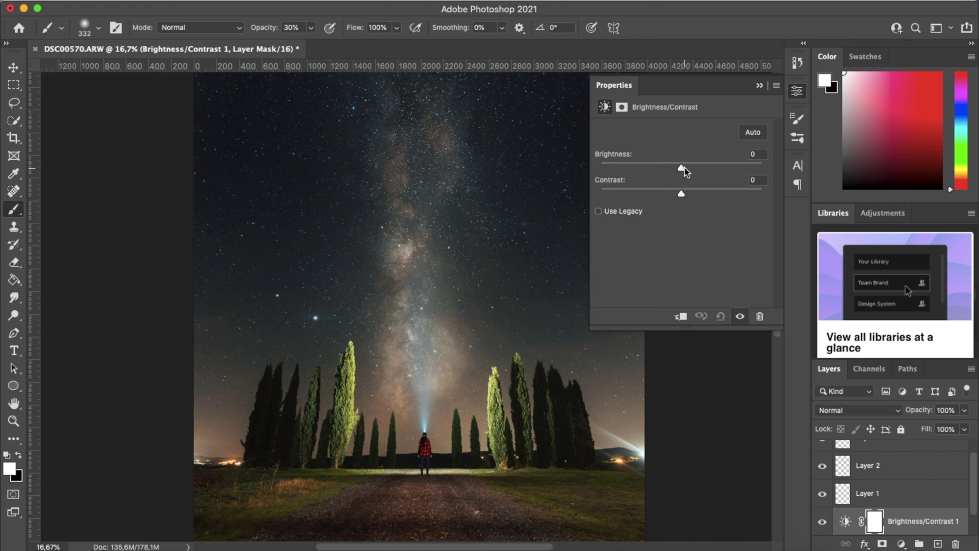
left_click_drag(681, 166, 712, 167)
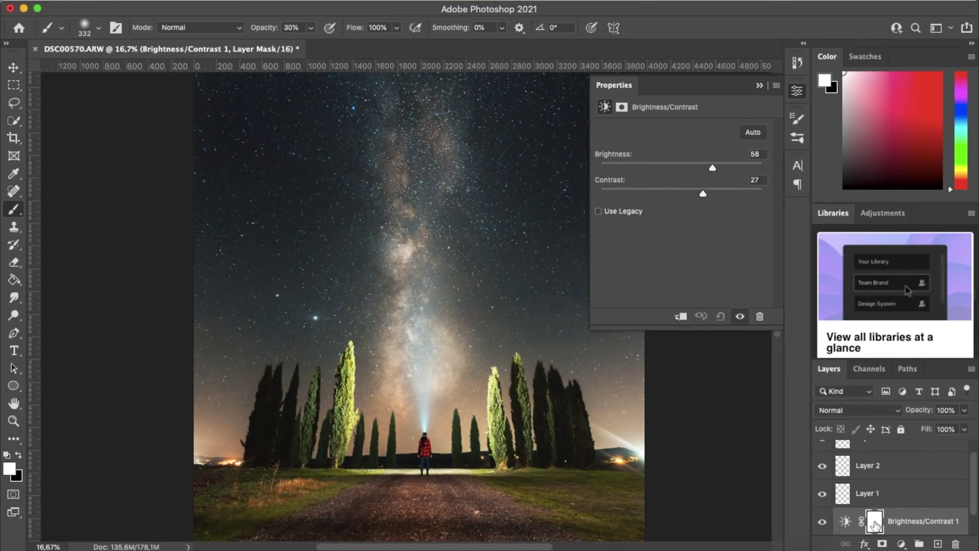
- Select the Brightness/Contrast 1 layer mask and invert it to black
left_click(875, 525)
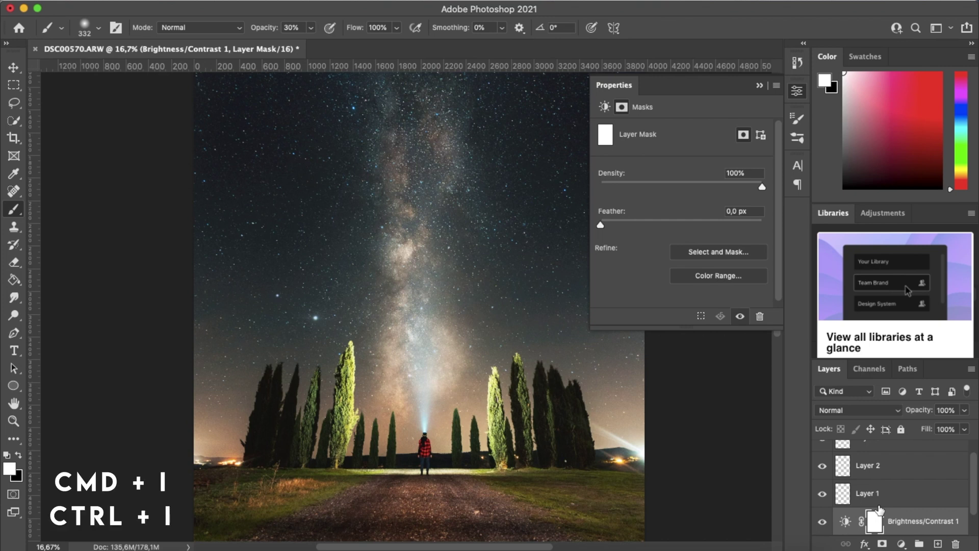
key("super+i")
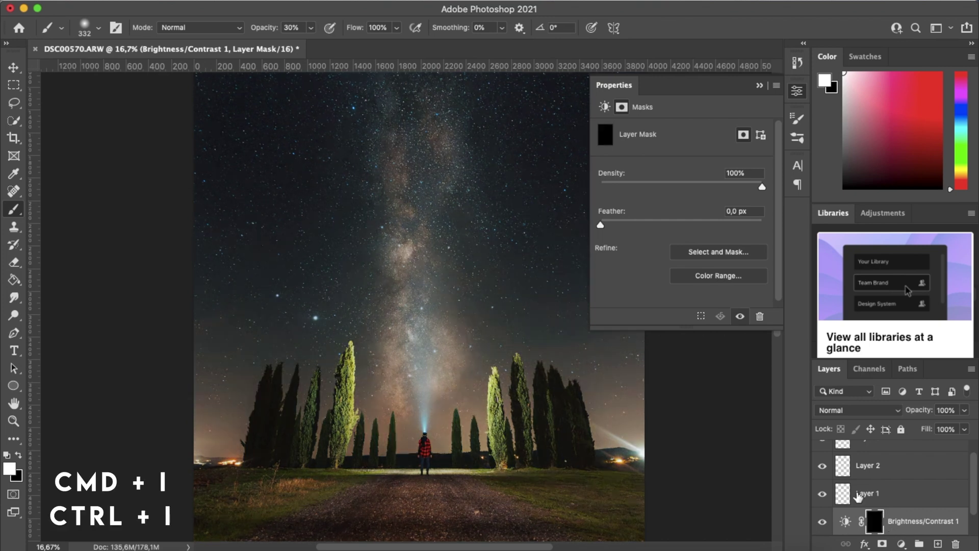
left_click(760, 86)
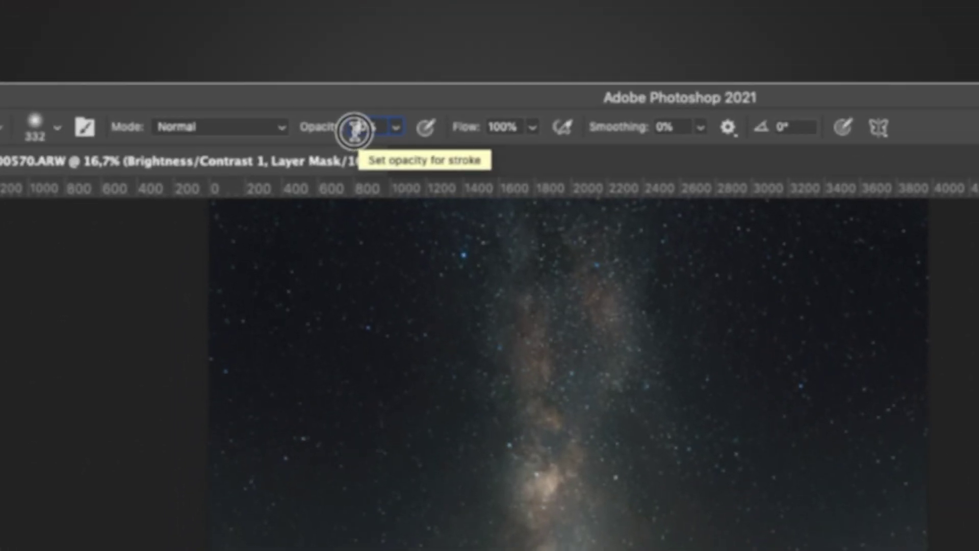
- Paint white at 10% brush opacity over the Milky Way core
left_click_drag(354, 130, 314, 133)
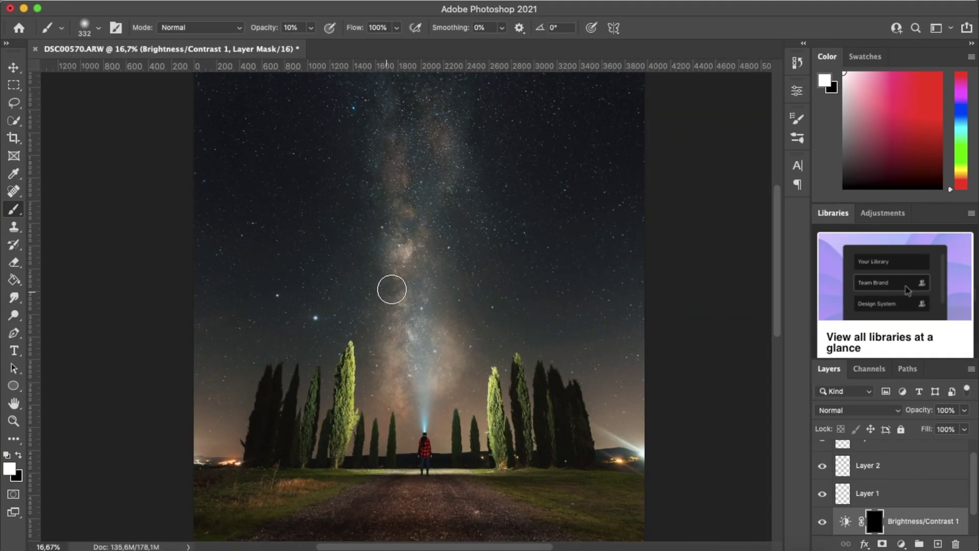
left_click_drag(407, 261, 399, 253)
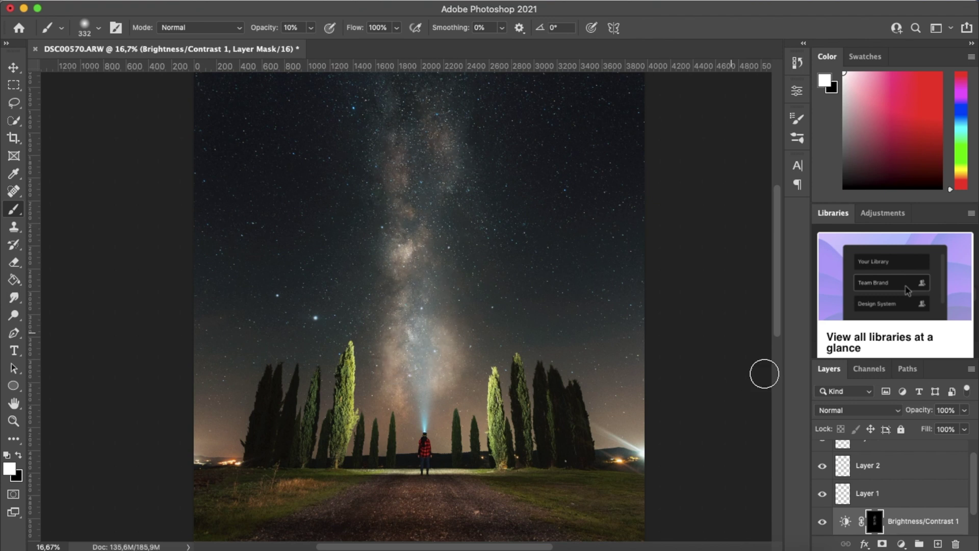
scroll(878, 502, "down", 1)
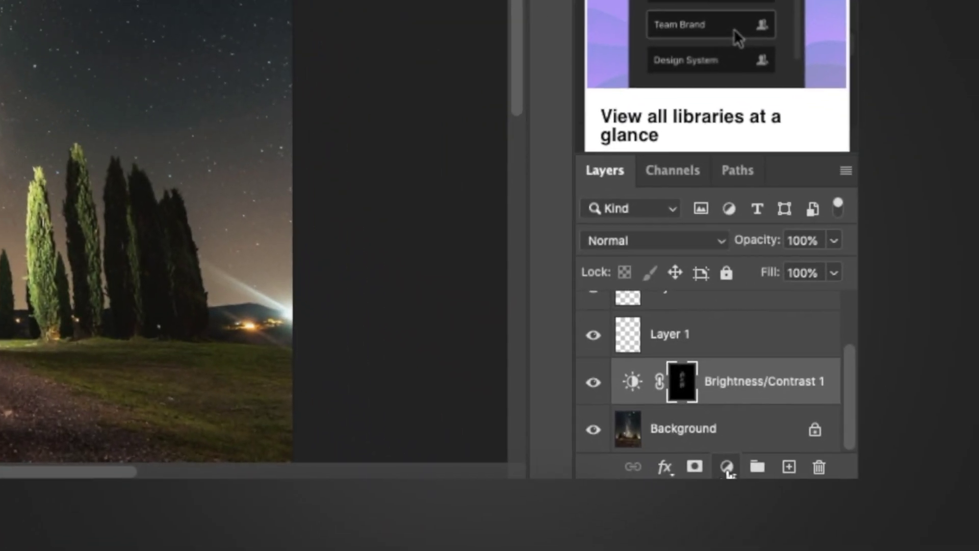
- Add Brightness/Contrast 2 with Brightness -25 and invert its mask to black
left_click(899, 543)
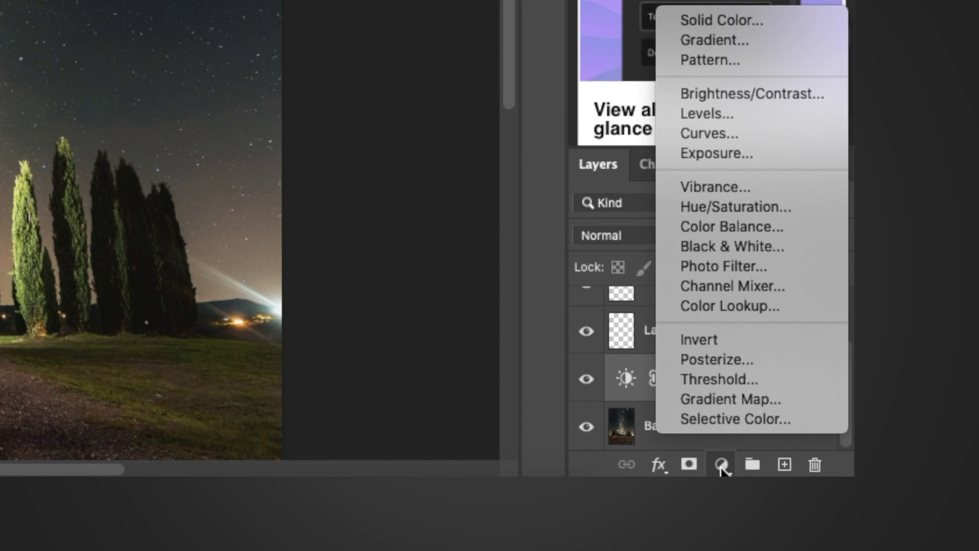
left_click(710, 88)
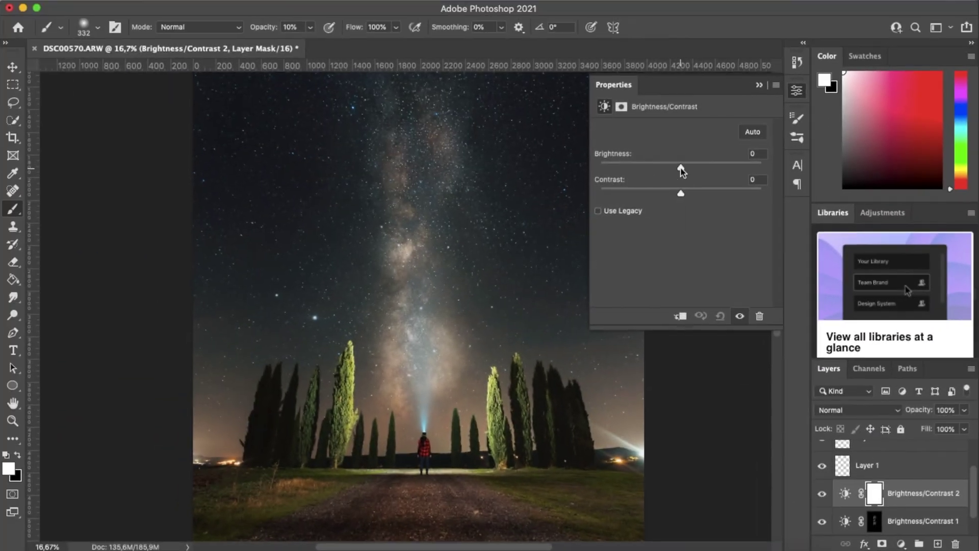
left_click_drag(679, 168, 712, 194)
left_click(759, 87)
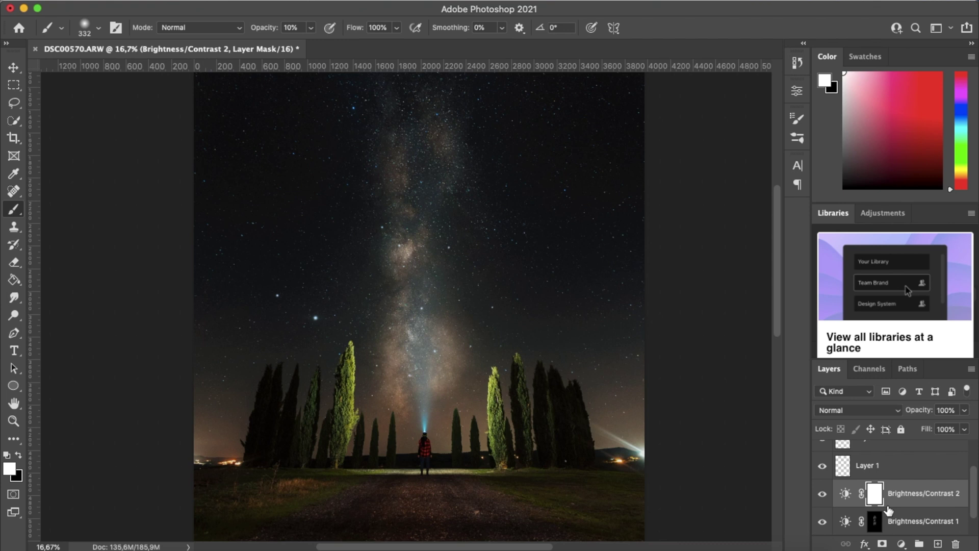
key("super+i")
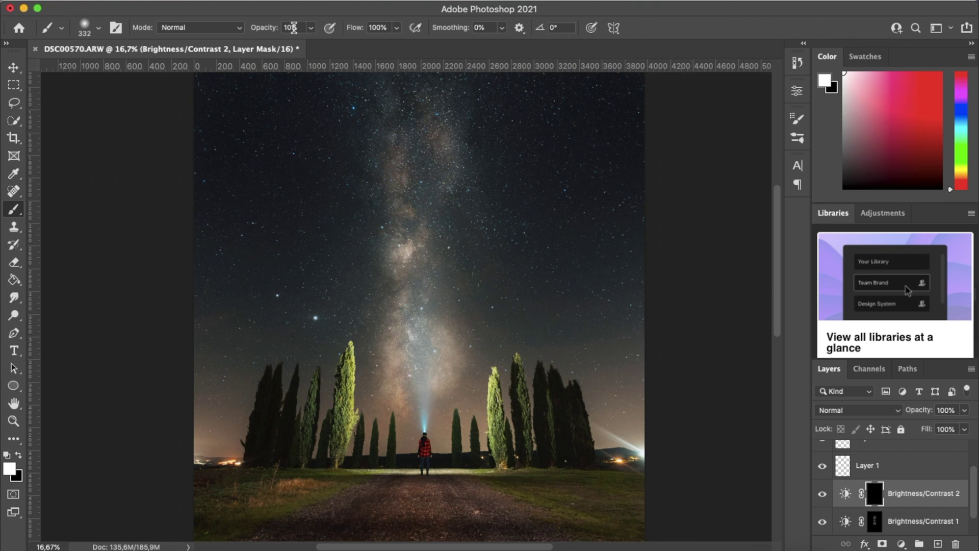
- Paint 10% white into the Brightness/Contrast 2 mask along the upper and middle Milky Way
left_click(407, 102)
left_click(415, 148)
left_click(407, 202)
left_click(403, 226)
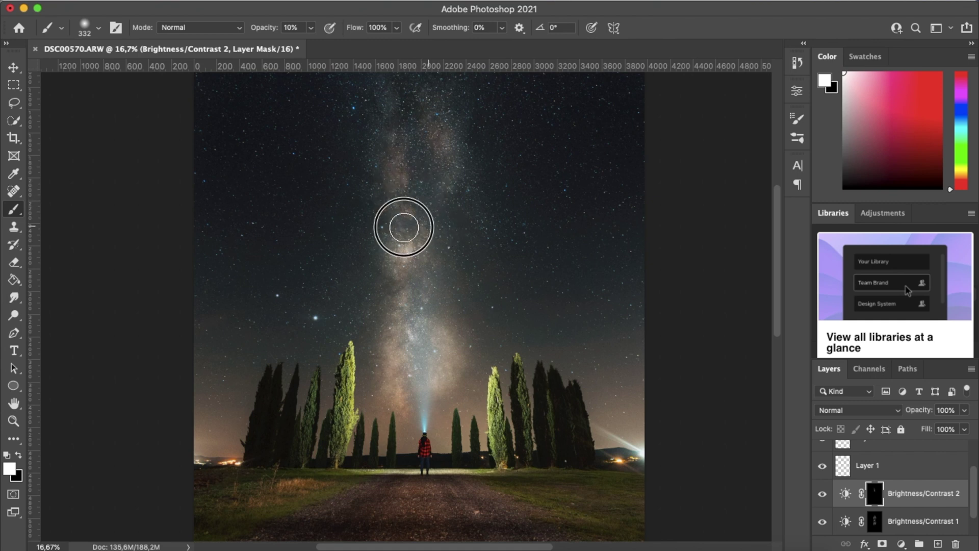
left_click(444, 230)
left_click(396, 288)
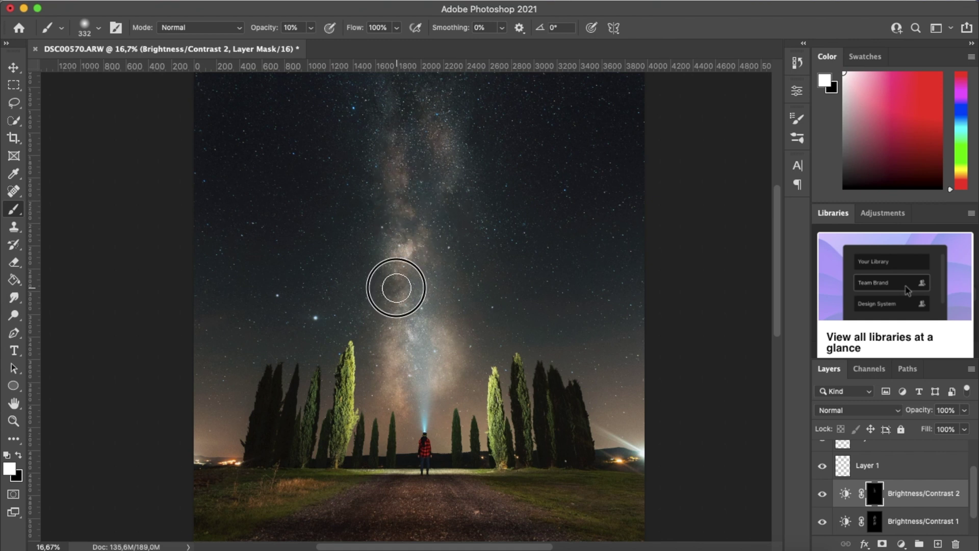
- Darken the sky around the lower Milky Way, then display only the original Background layer
left_click(422, 301)
left_click(456, 303)
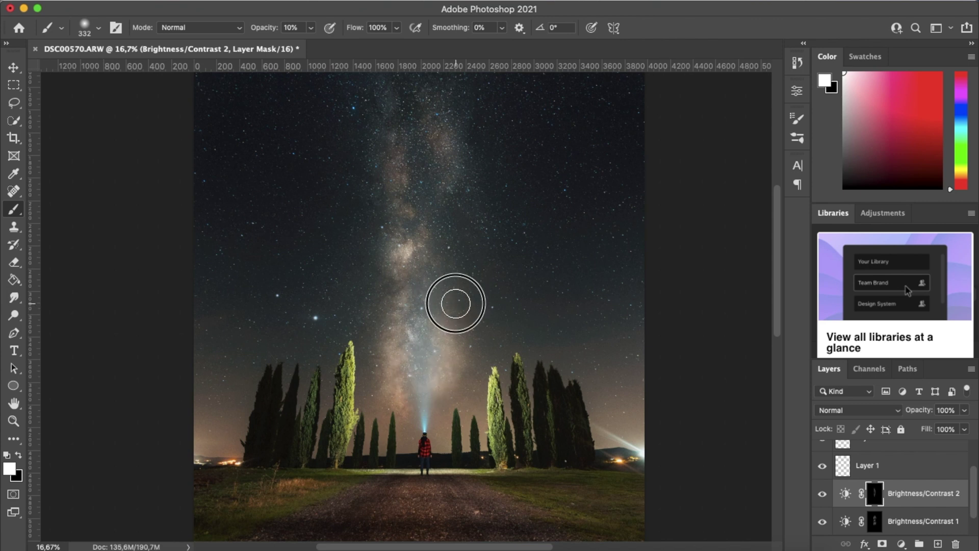
left_click(387, 338)
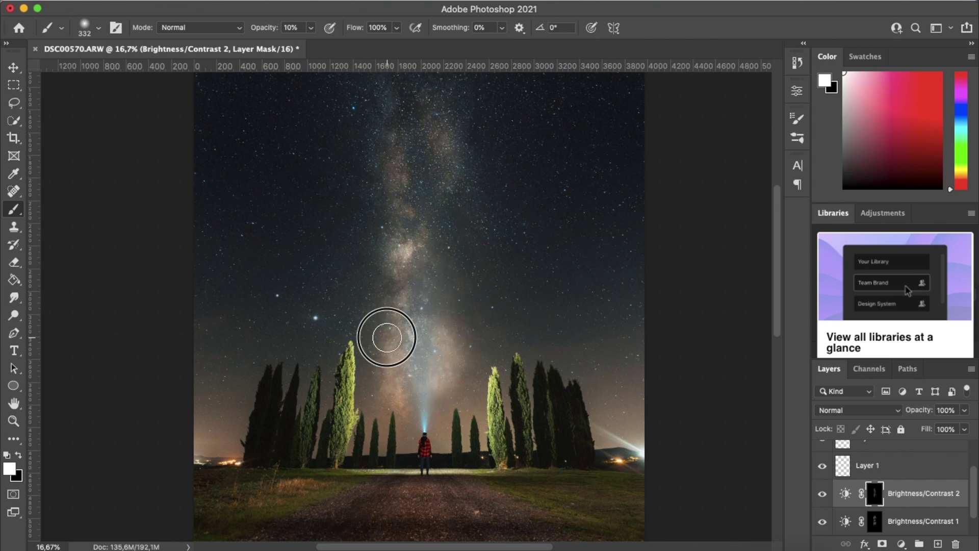
left_click(450, 306)
scroll(867, 490, "down", 1)
left_click(821, 522, "alt")
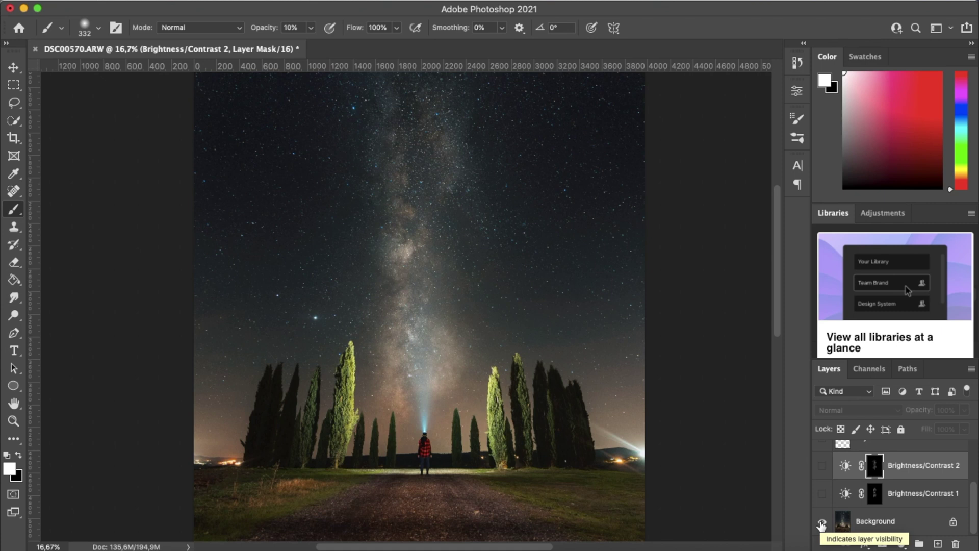
- Toggle between the original Background and the full edit, ending with every layer visible
left_click(821, 522, "alt")
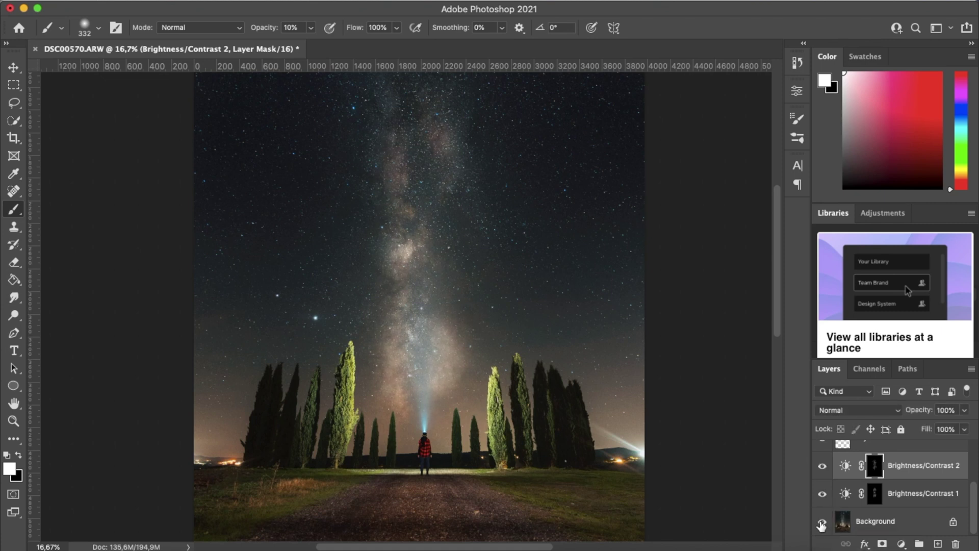
left_click(821, 522, "alt")
left_click(822, 522, "alt")
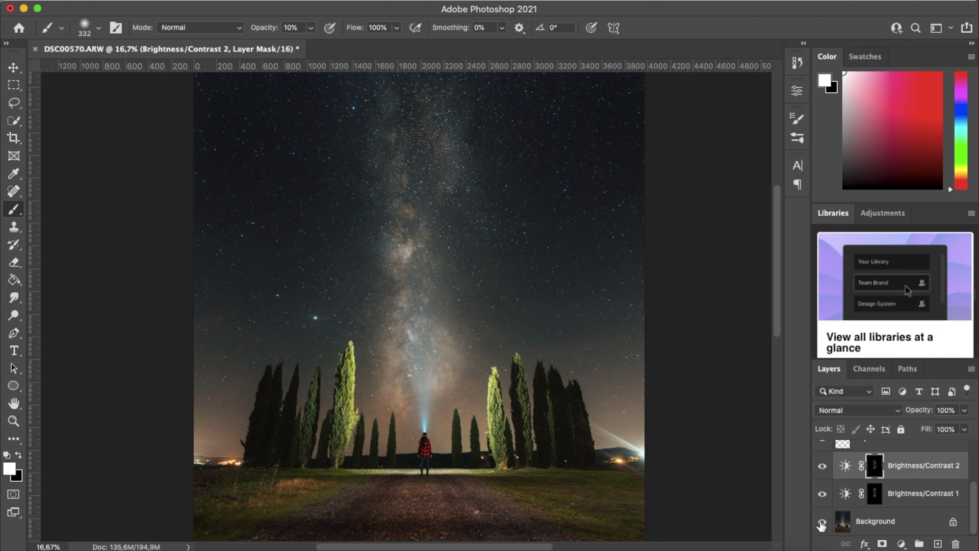
left_click(821, 522, "alt")
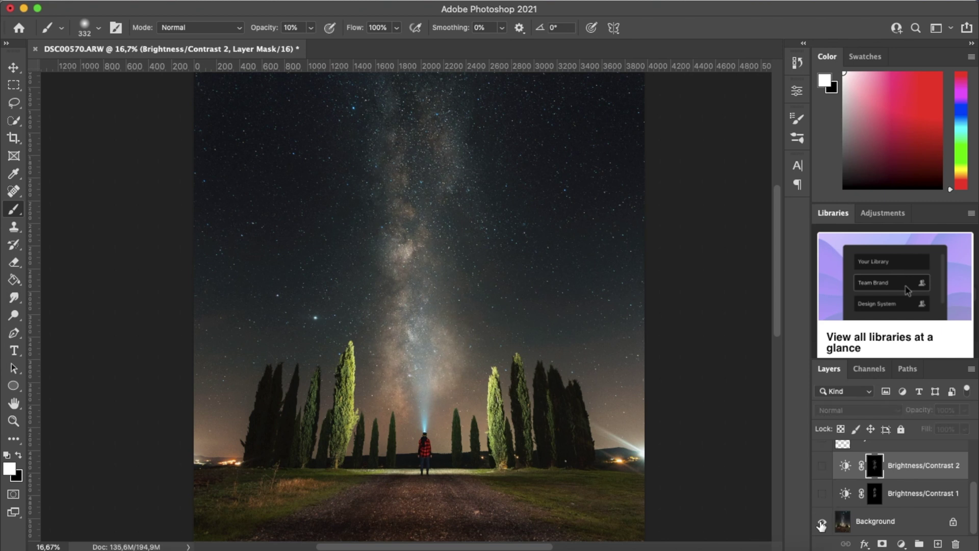
left_click(822, 522, "alt")
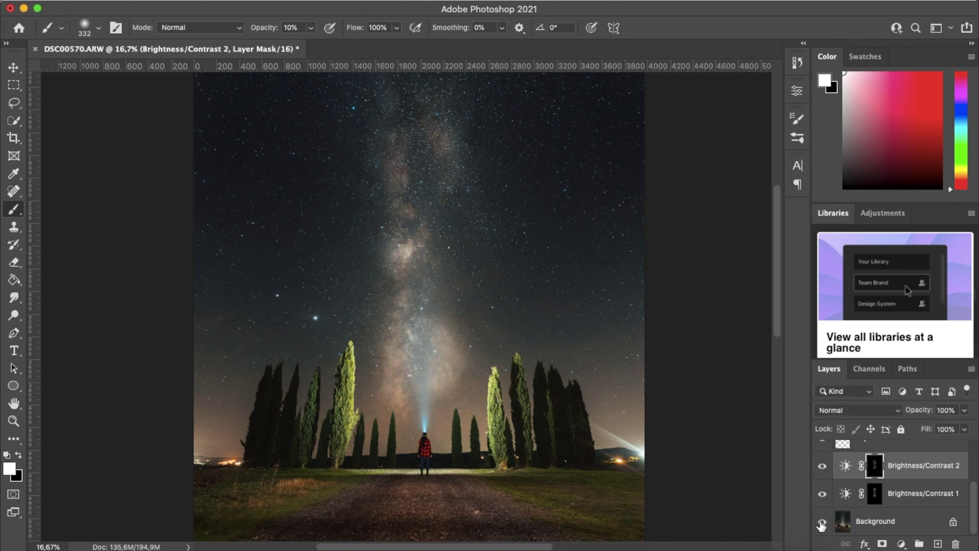